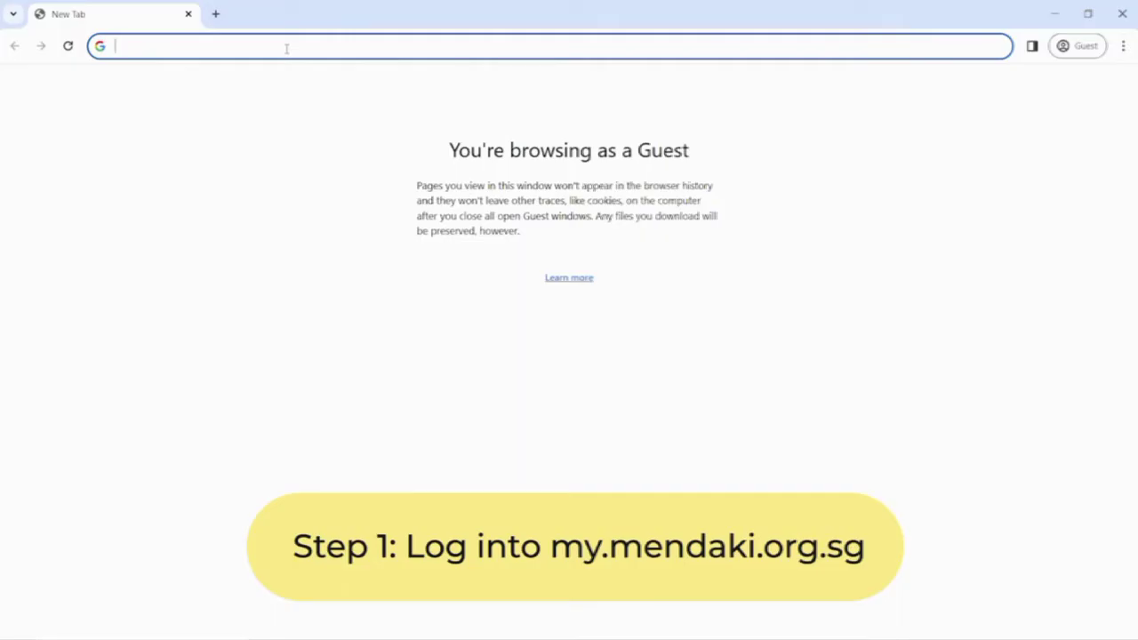
{"action": "type", "text": "https://my.mendaki.org.sg/"}
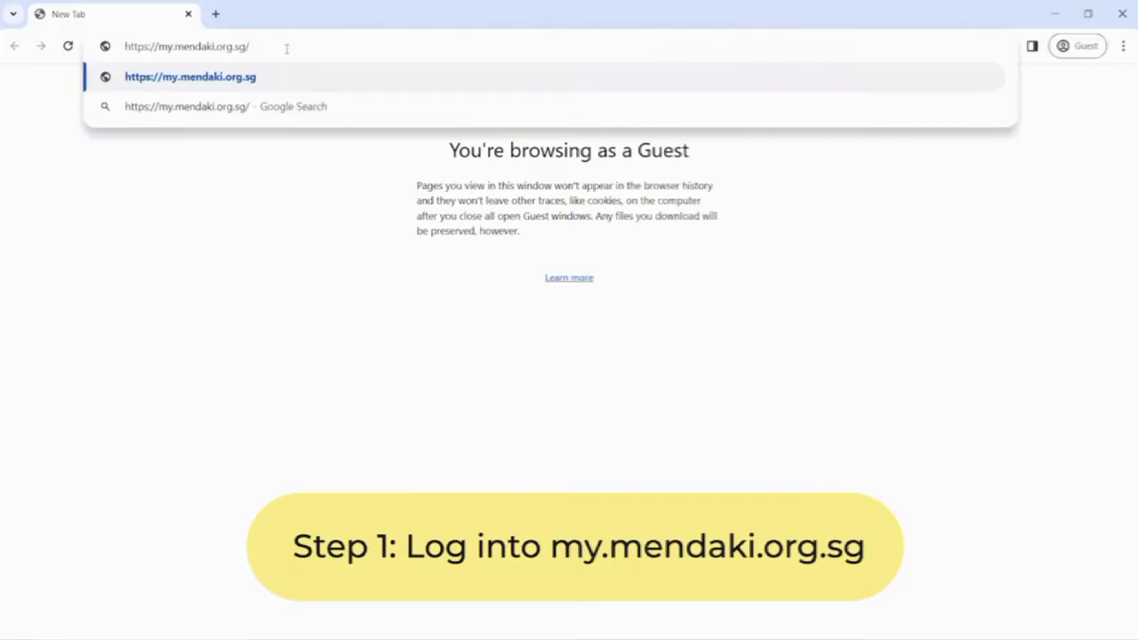
{"action": "key", "text": "Return"}
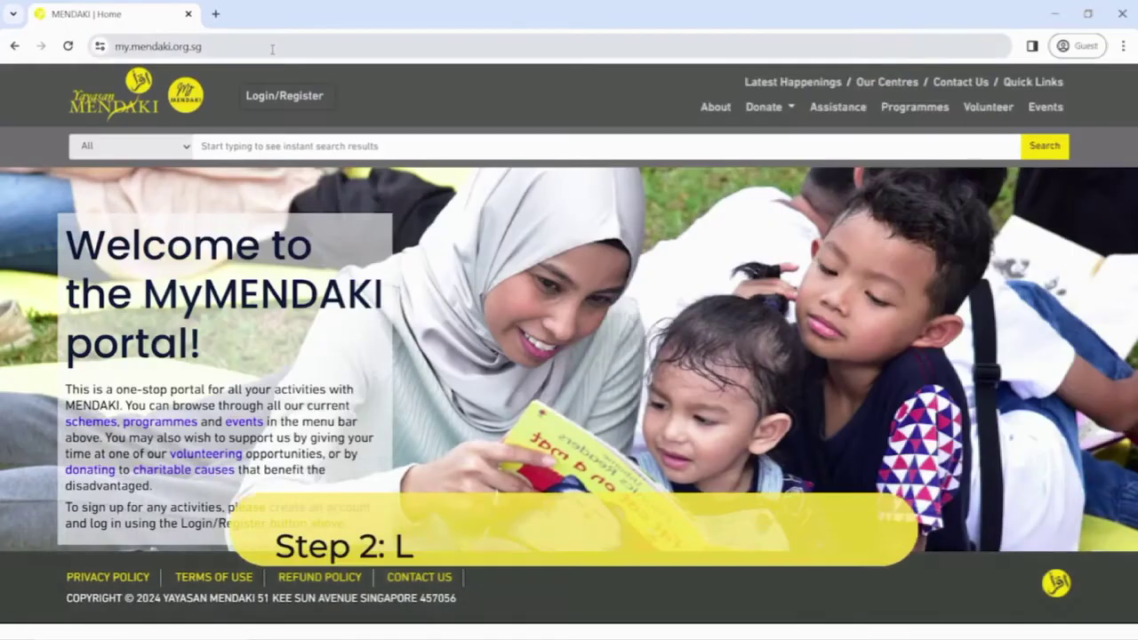
- Register a new account through Login/Register and Sign up now, submitting the user details form
{"action": "left_click", "coordinate": [294, 96]}
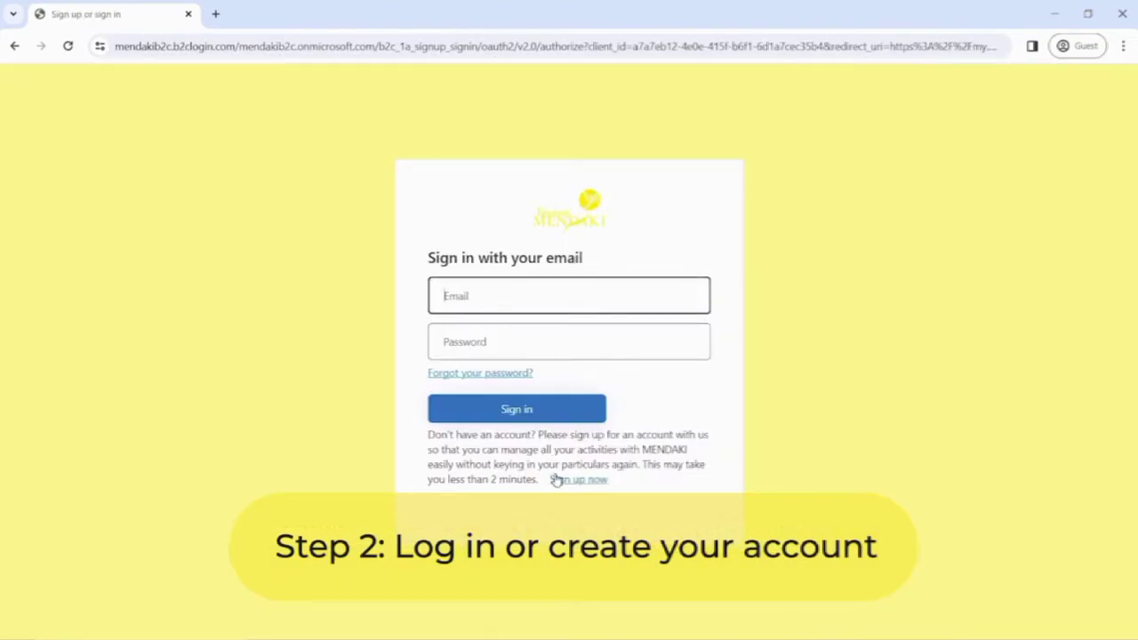
{"action": "left_click", "coordinate": [558, 479]}
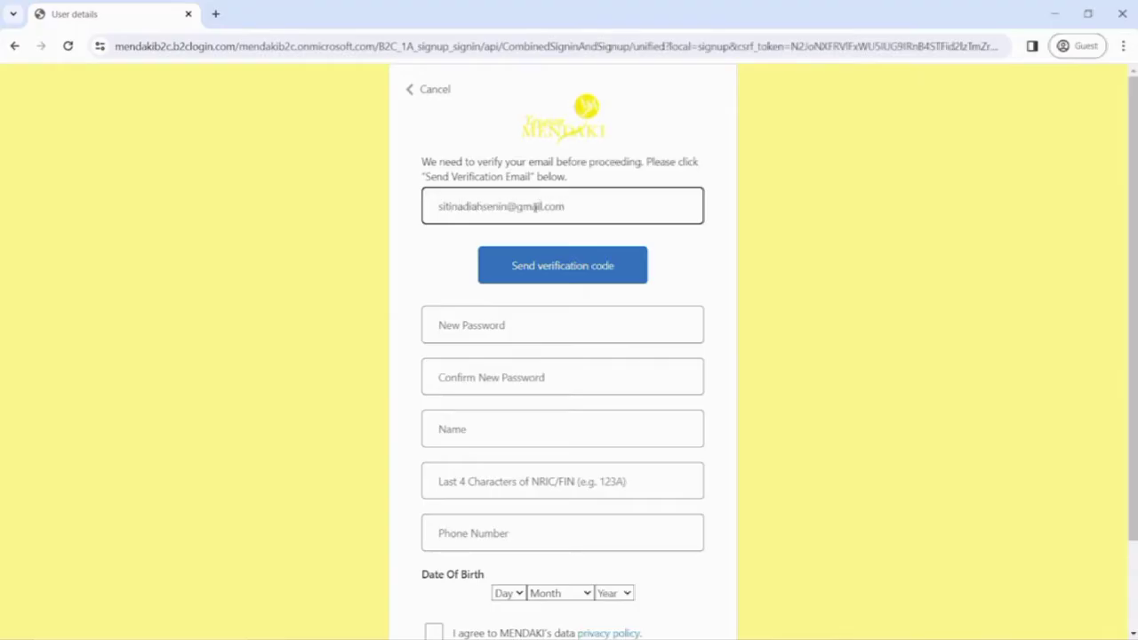
{"action": "scroll", "coordinate": [539, 209], "scroll_direction": "down", "scroll_amount": 1}
{"action": "scroll", "coordinate": [533, 516], "scroll_direction": "down", "scroll_amount": 1}
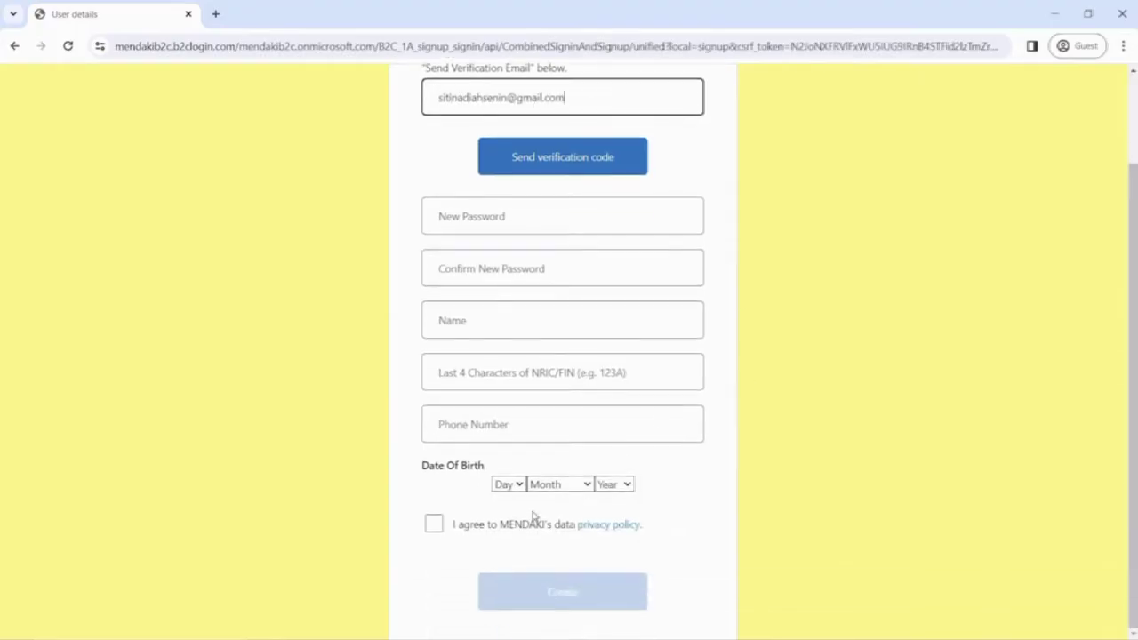
{"action": "left_click", "coordinate": [435, 539]}
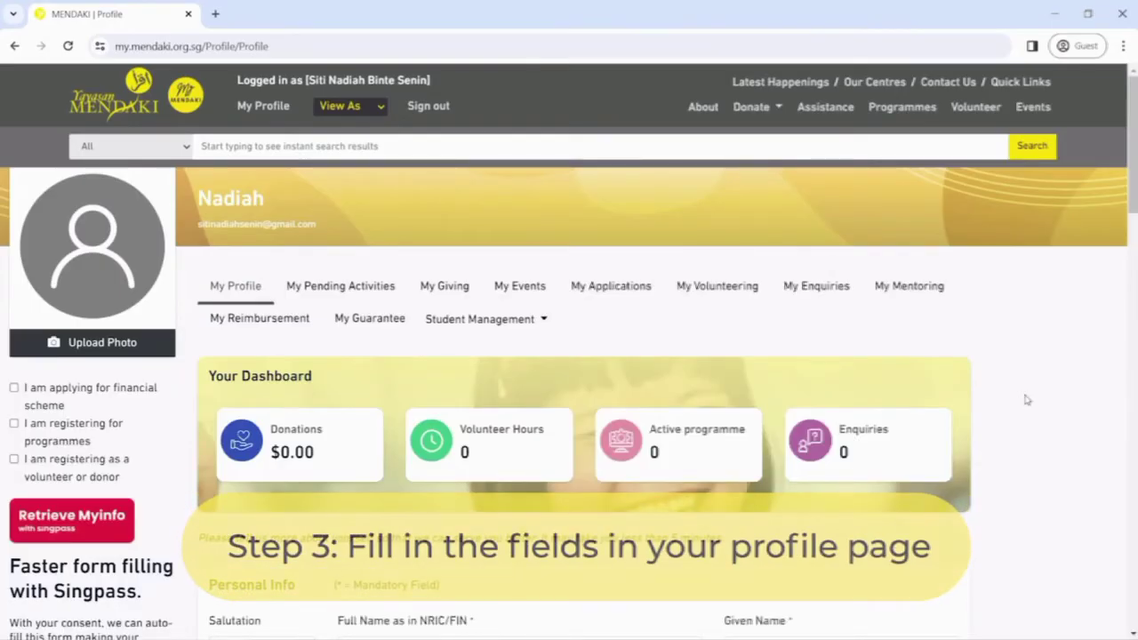
- Go through the My Profile sections from Personal Info to Finance and save the profile
{"action": "scroll", "coordinate": [1027, 400], "scroll_direction": "down", "scroll_amount": 5}
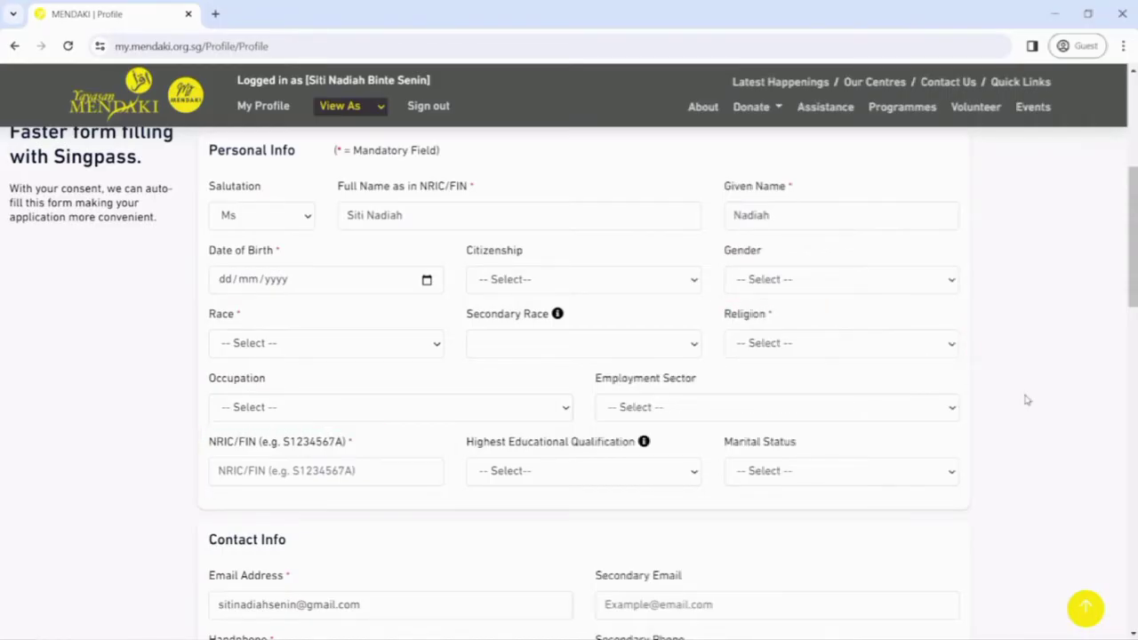
{"action": "scroll", "coordinate": [1027, 400], "scroll_direction": "down", "scroll_amount": 3}
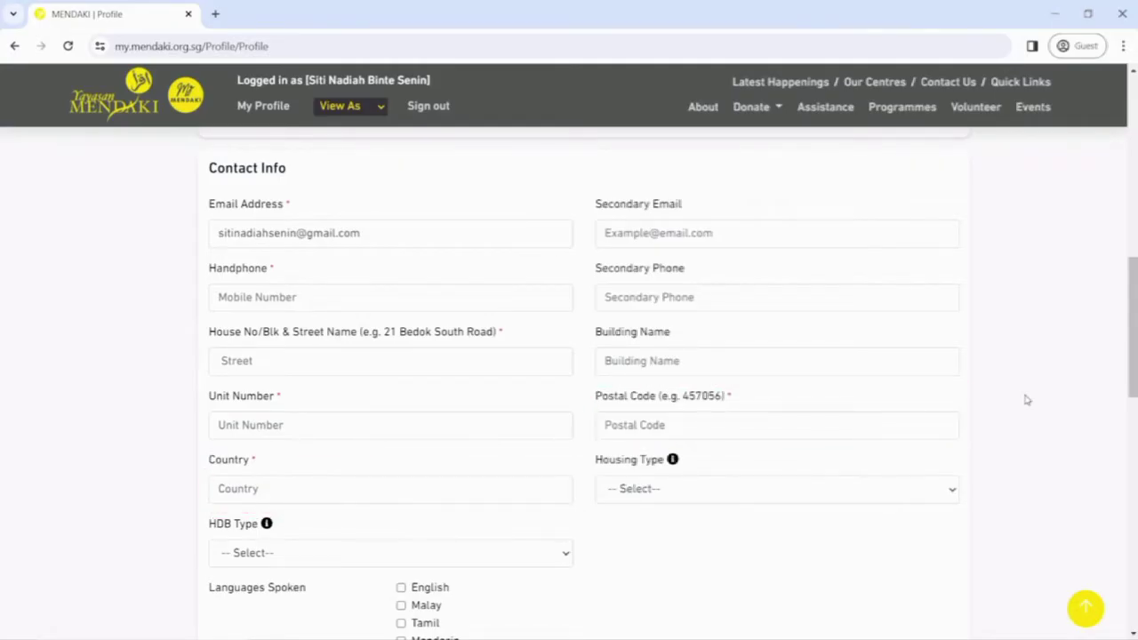
{"action": "scroll", "coordinate": [1027, 400], "scroll_direction": "down", "scroll_amount": 7}
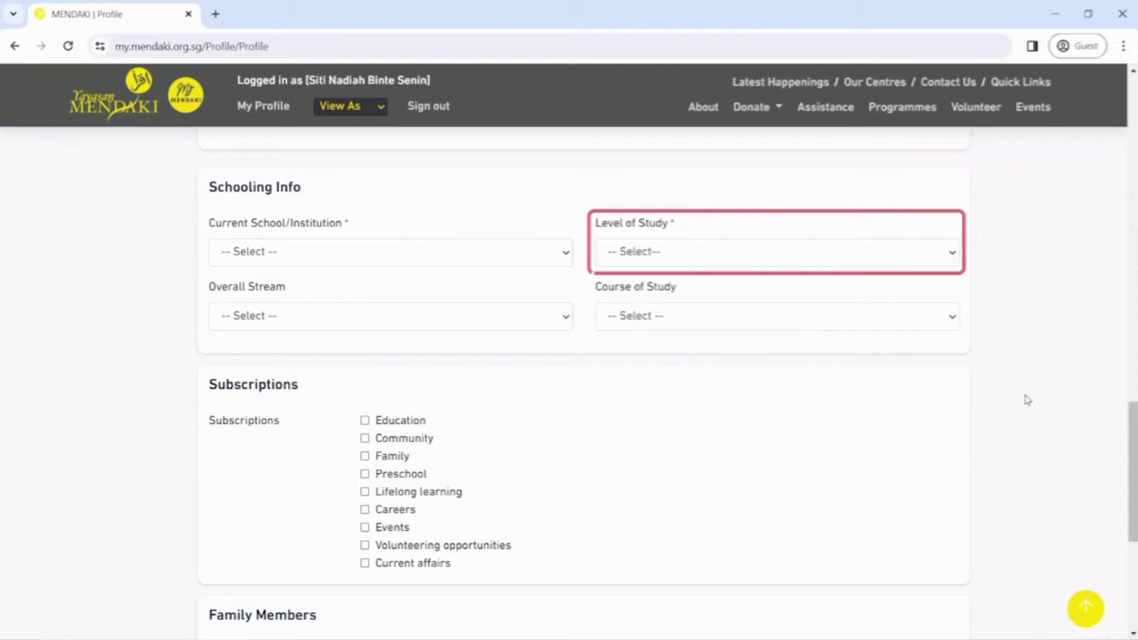
{"action": "scroll", "coordinate": [1027, 400], "scroll_direction": "down", "scroll_amount": 4}
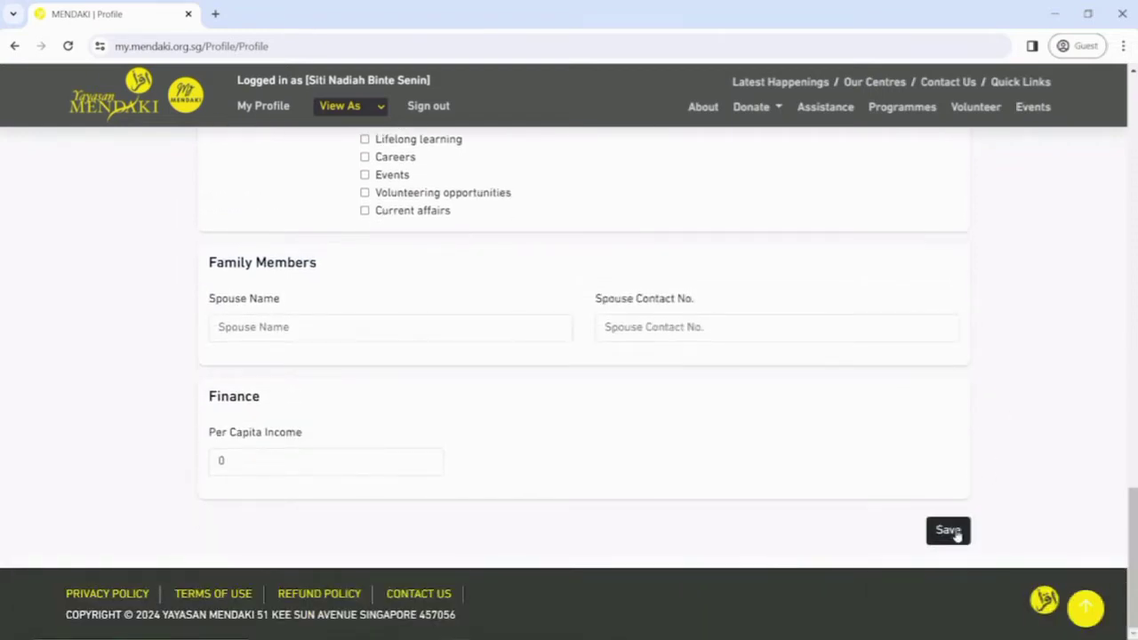
{"action": "left_click", "coordinate": [950, 534]}
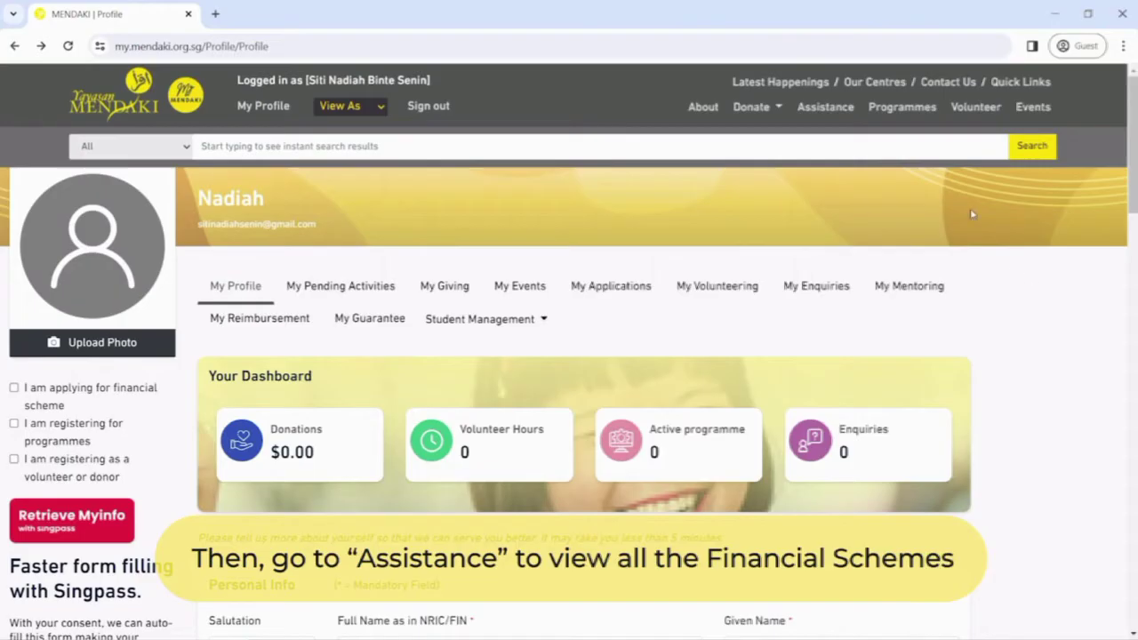
- Open the Assistance schemes list and browse the Bursaries and Loans categories back up to Schemes
{"action": "left_click", "coordinate": [825, 107]}
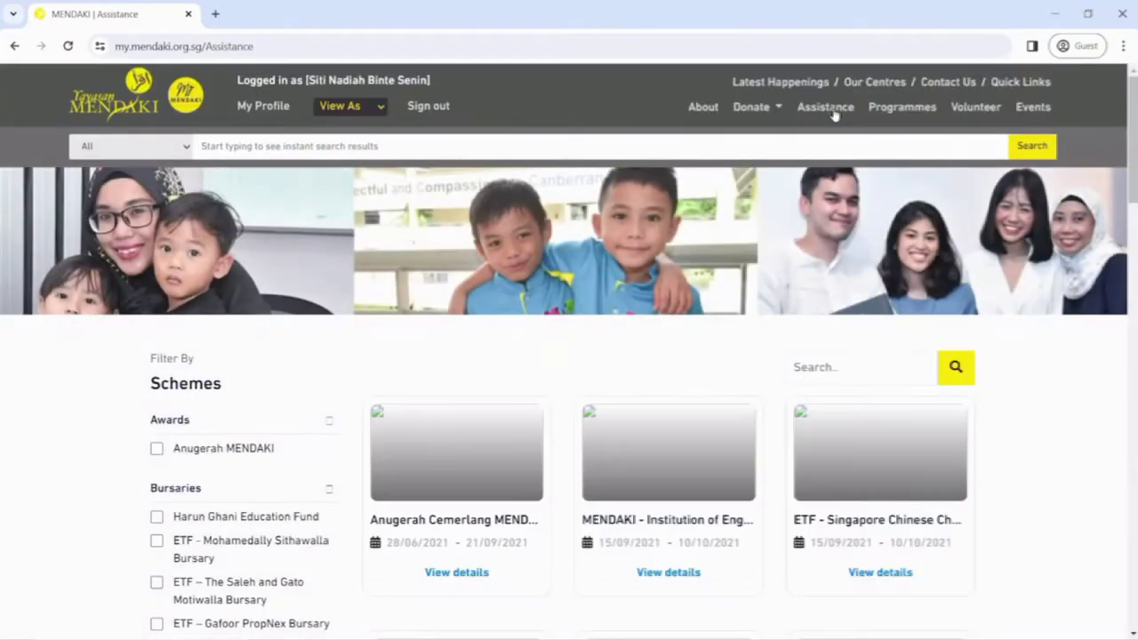
{"action": "scroll", "coordinate": [394, 597], "scroll_direction": "down", "scroll_amount": 5}
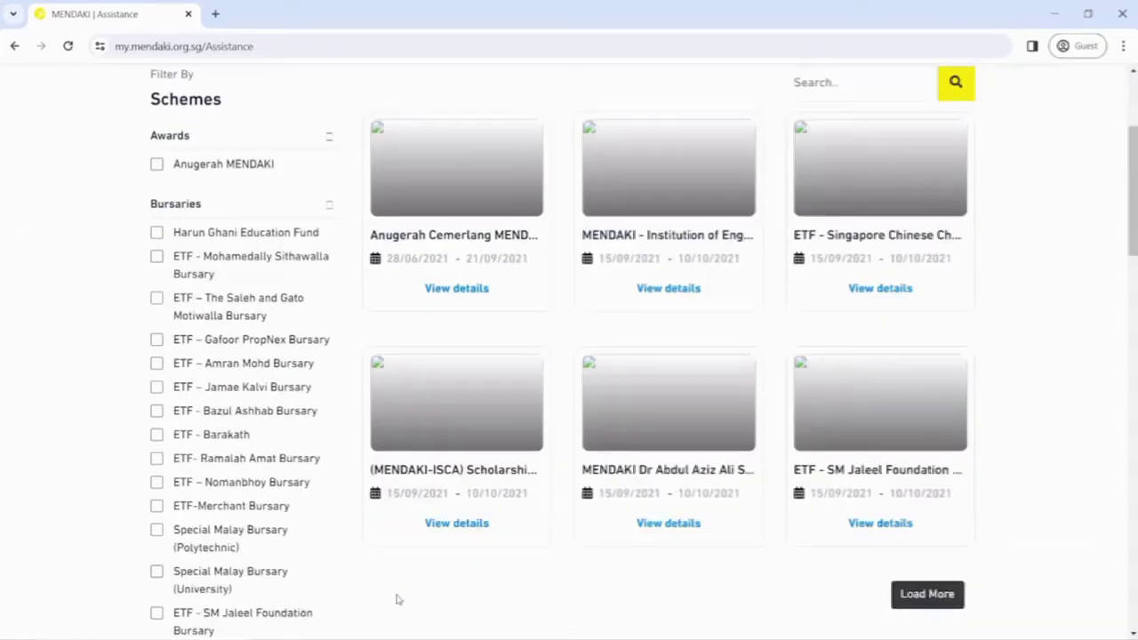
{"action": "scroll", "coordinate": [398, 595], "scroll_direction": "down", "scroll_amount": 7}
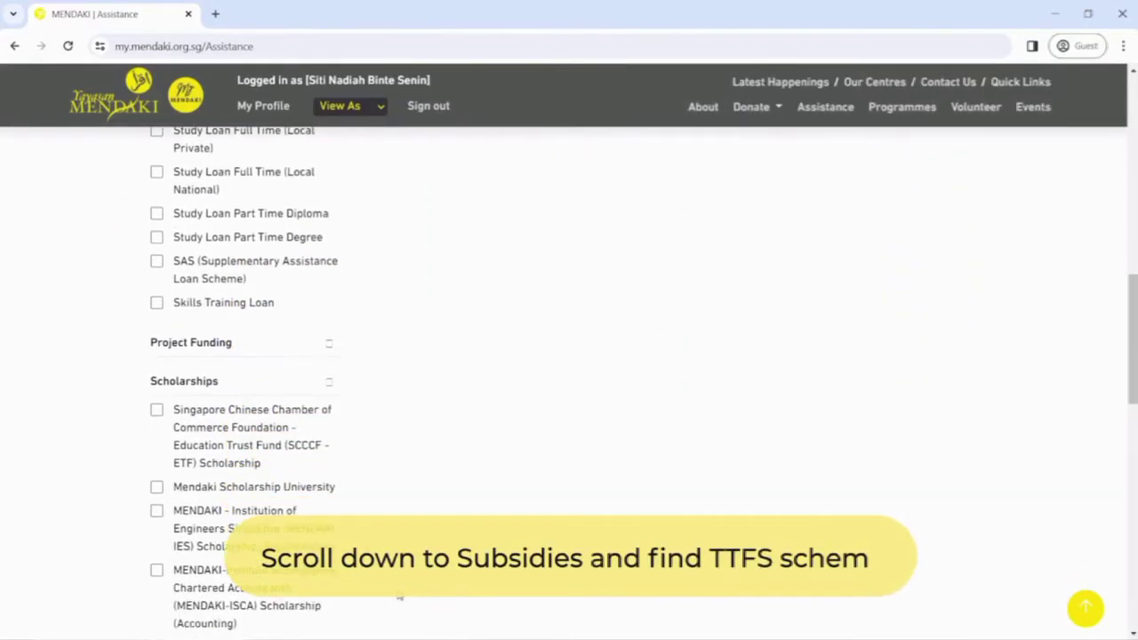
{"action": "scroll", "coordinate": [399, 597], "scroll_direction": "down", "scroll_amount": 5}
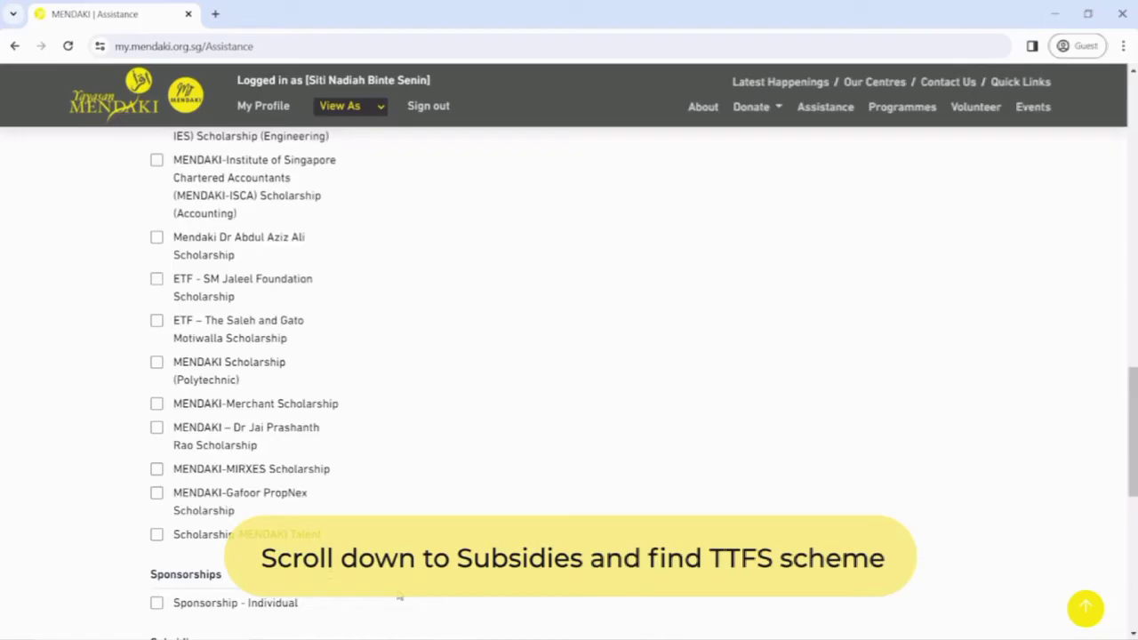
{"action": "scroll", "coordinate": [399, 596], "scroll_direction": "down", "scroll_amount": 4}
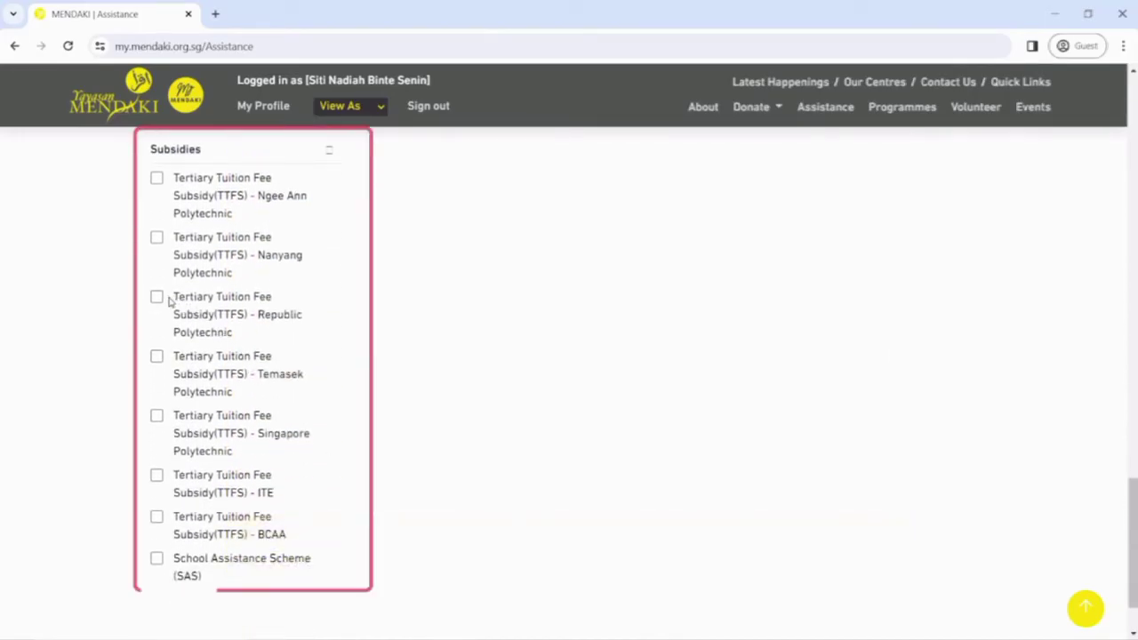
{"action": "scroll", "coordinate": [478, 356], "scroll_direction": "up", "scroll_amount": 15}
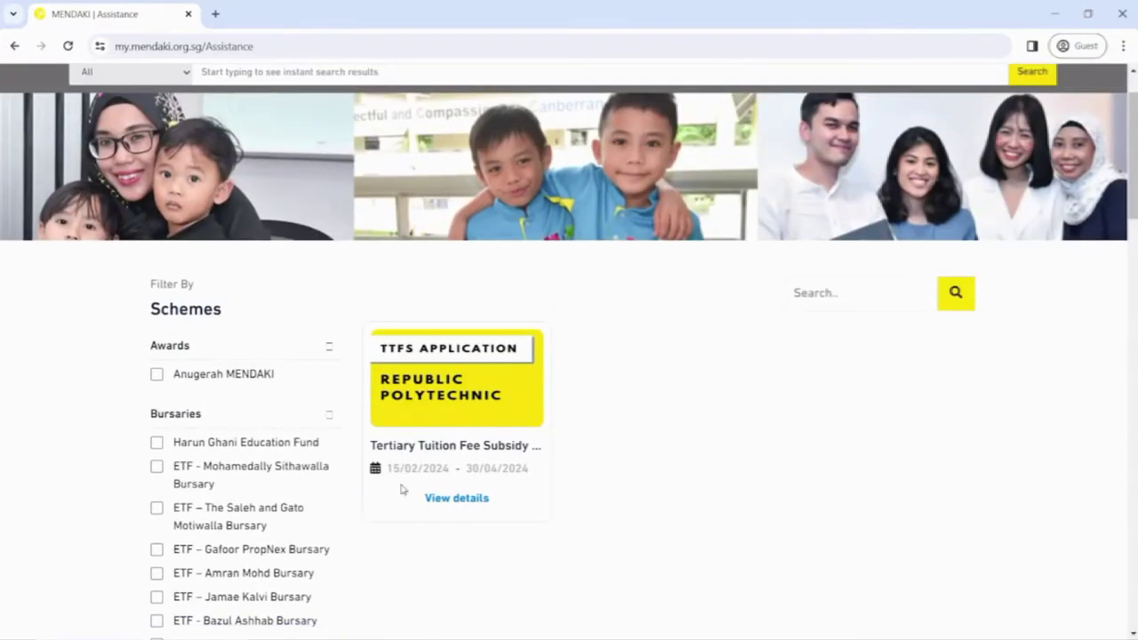
- Open the TTFS – Republic Polytechnic scheme page and read its eligibility criteria and registration dates
{"action": "left_click", "coordinate": [401, 489]}
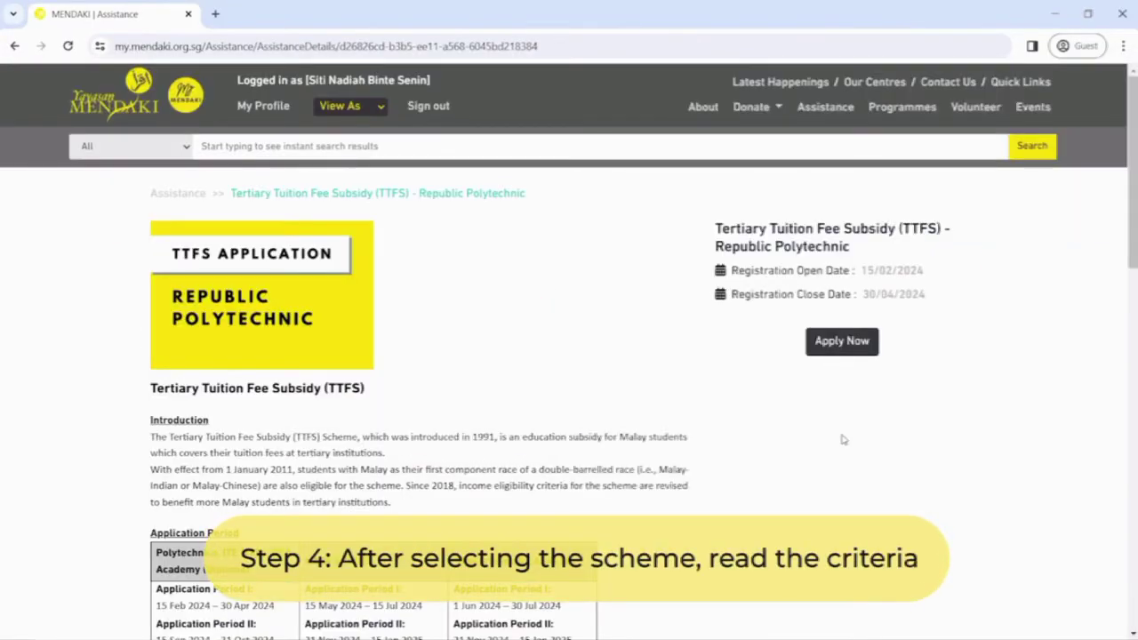
{"action": "scroll", "coordinate": [843, 440], "scroll_direction": "down", "scroll_amount": 4}
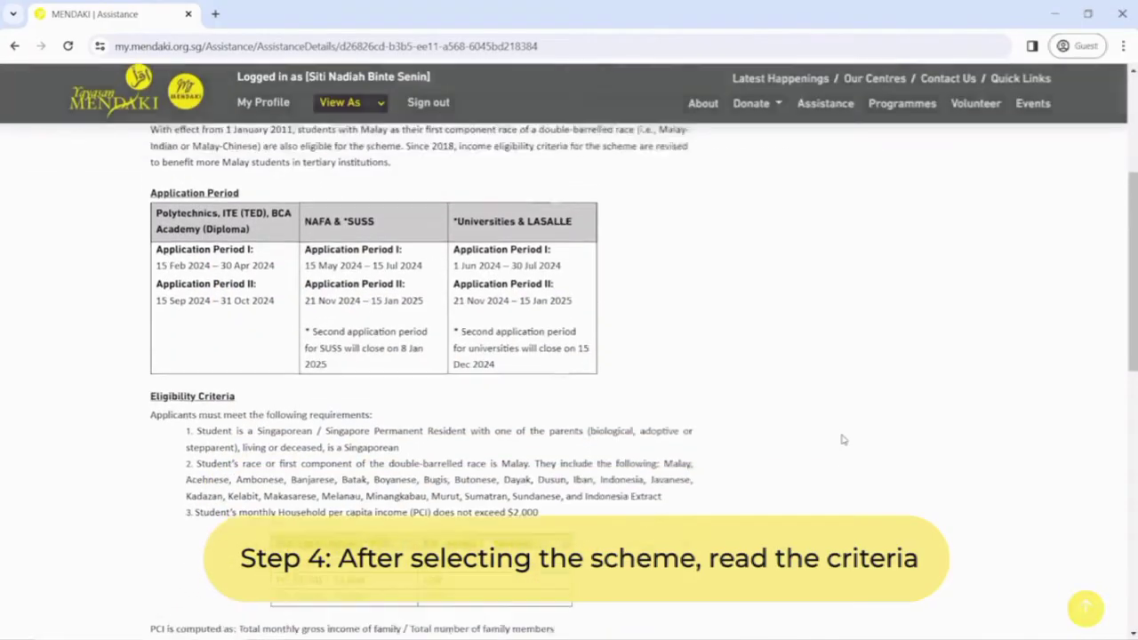
{"action": "scroll", "coordinate": [843, 439], "scroll_direction": "down", "scroll_amount": 3}
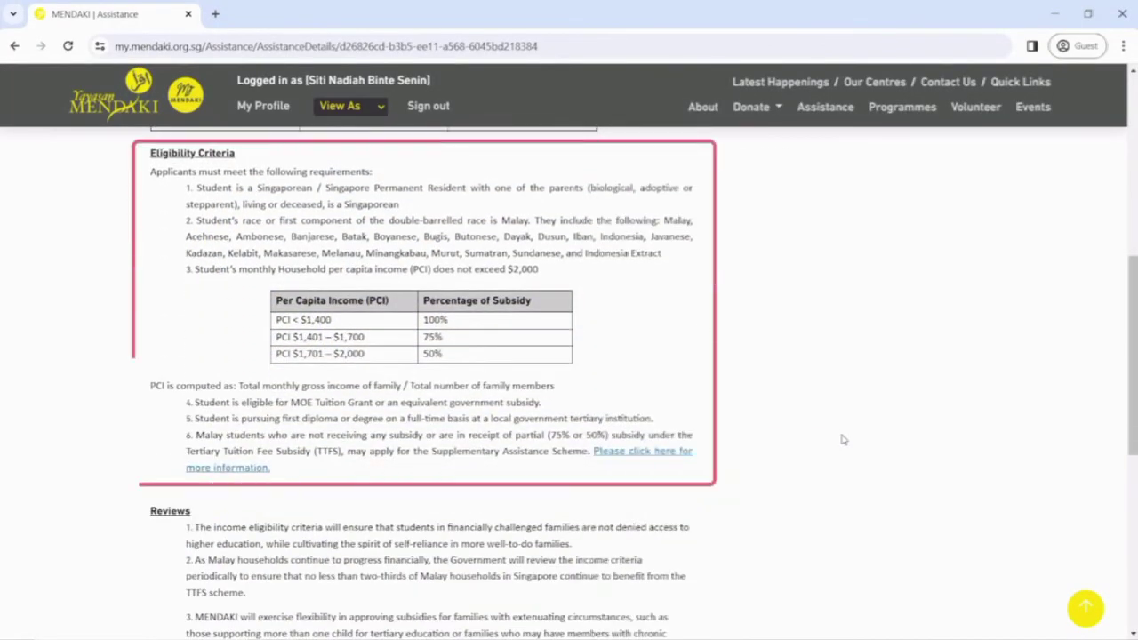
{"action": "scroll", "coordinate": [843, 440], "scroll_direction": "down", "scroll_amount": 2}
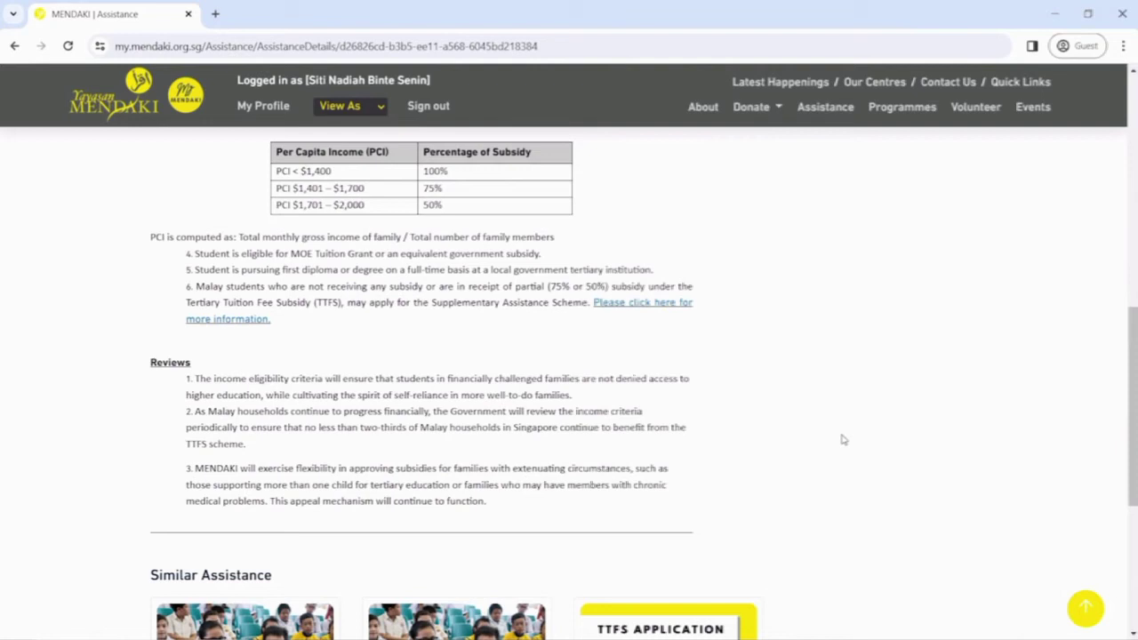
{"action": "scroll", "coordinate": [843, 439], "scroll_direction": "up", "scroll_amount": 10}
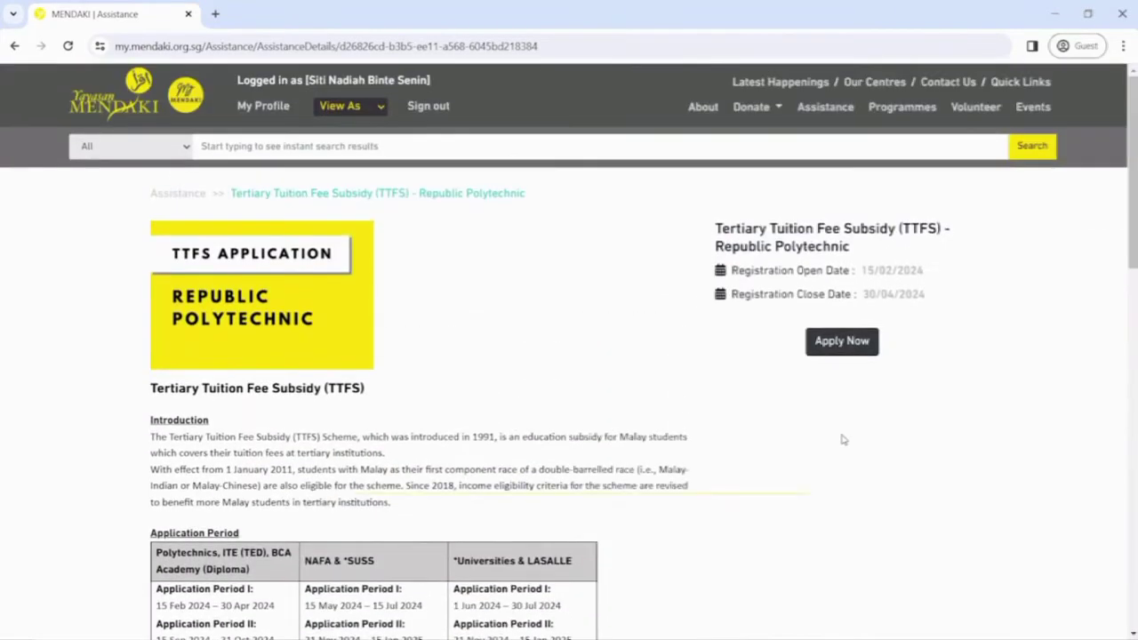
- Start the TTFS Republic Polytechnic application, closing the Family Member Details popup without adding anyone
{"action": "left_click", "coordinate": [847, 341]}
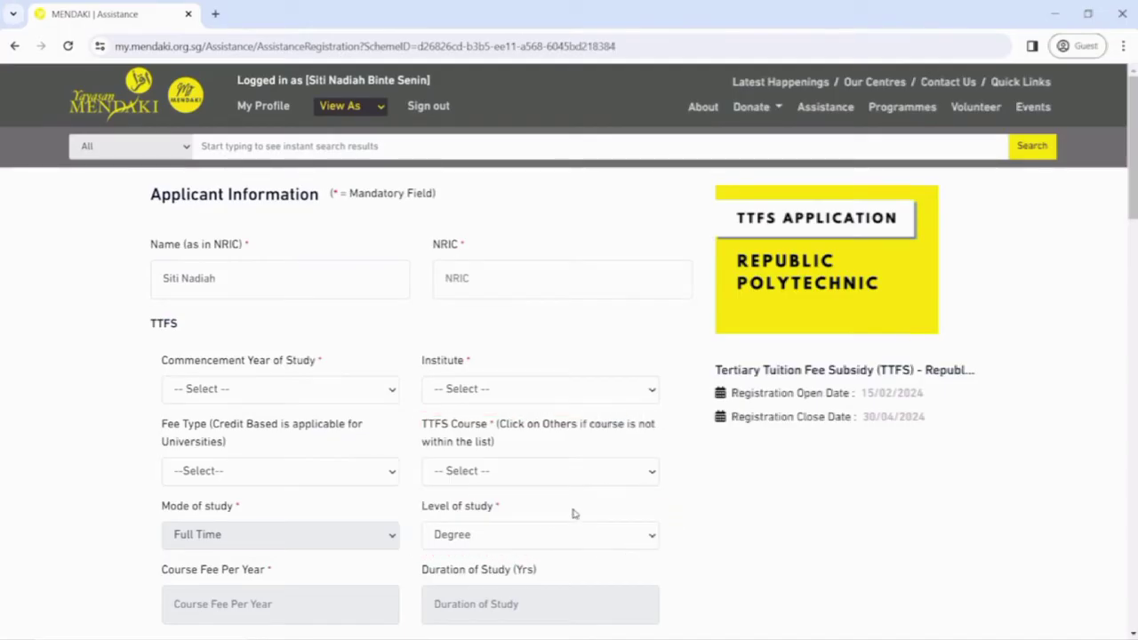
{"action": "scroll", "coordinate": [729, 555], "scroll_direction": "down", "scroll_amount": 5}
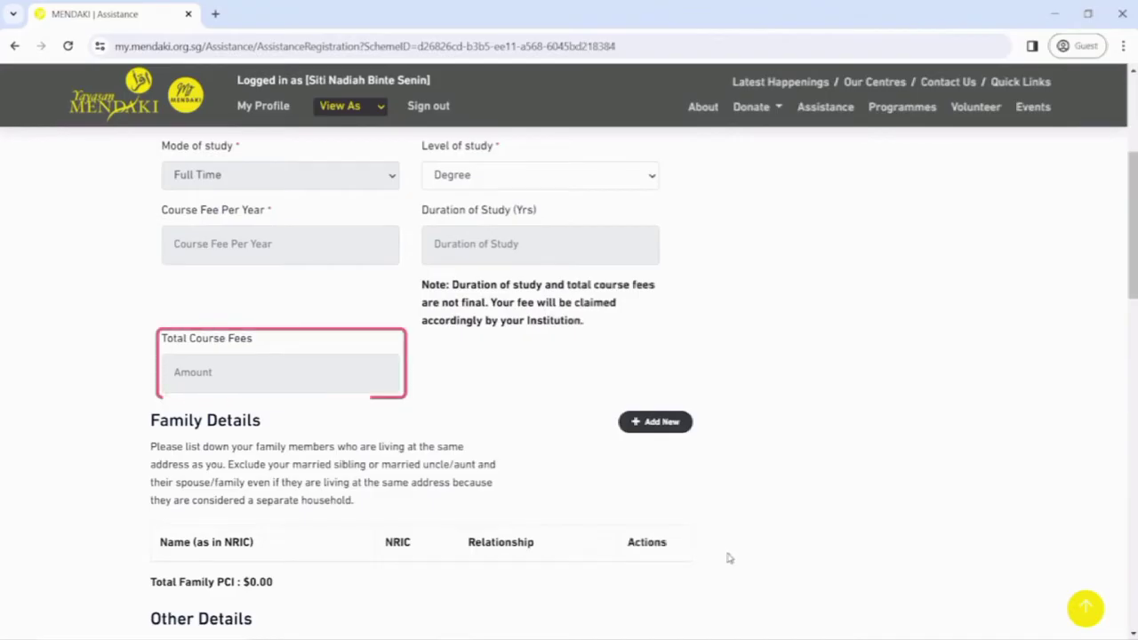
{"action": "left_click", "coordinate": [649, 434]}
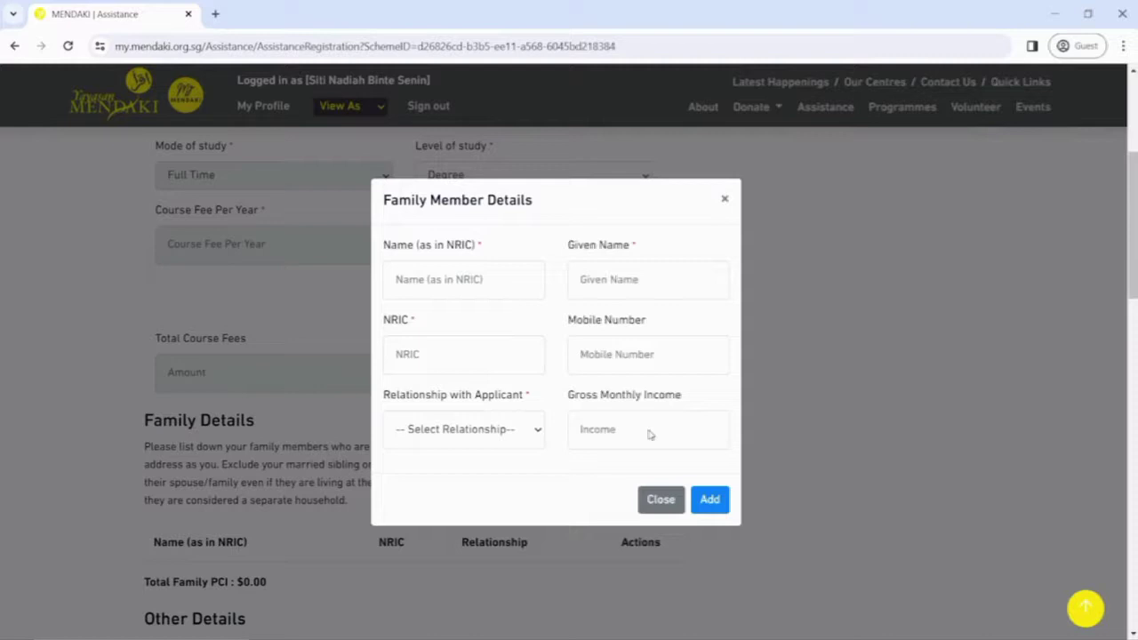
{"action": "key", "text": "Escape"}
{"action": "scroll", "coordinate": [819, 382], "scroll_direction": "down", "scroll_amount": 3}
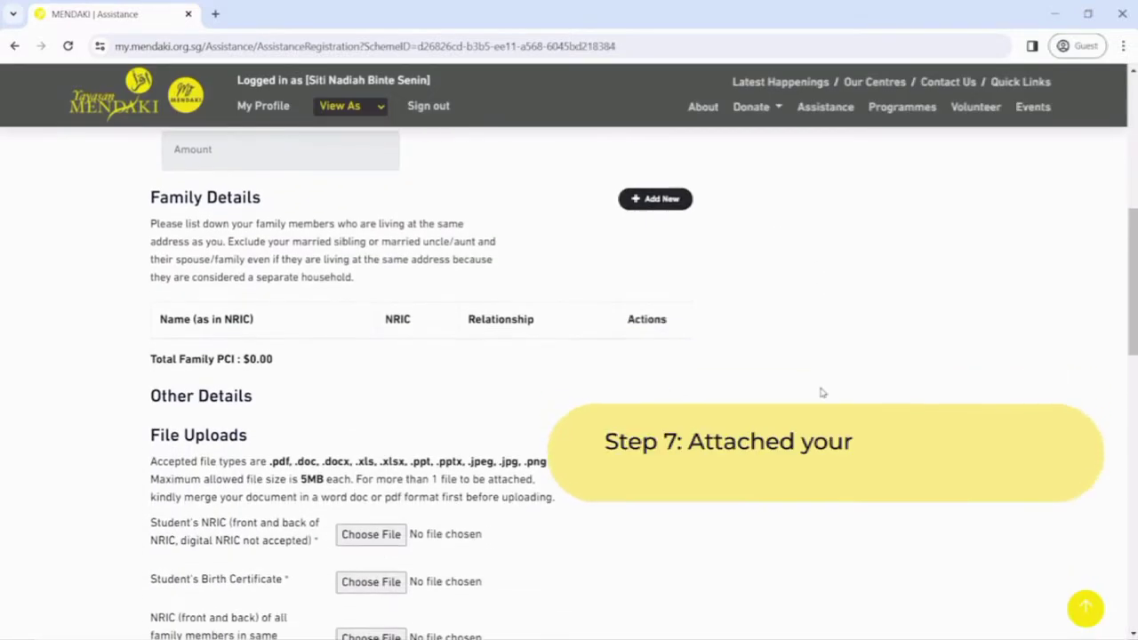
{"action": "scroll", "coordinate": [822, 392], "scroll_direction": "down", "scroll_amount": 5}
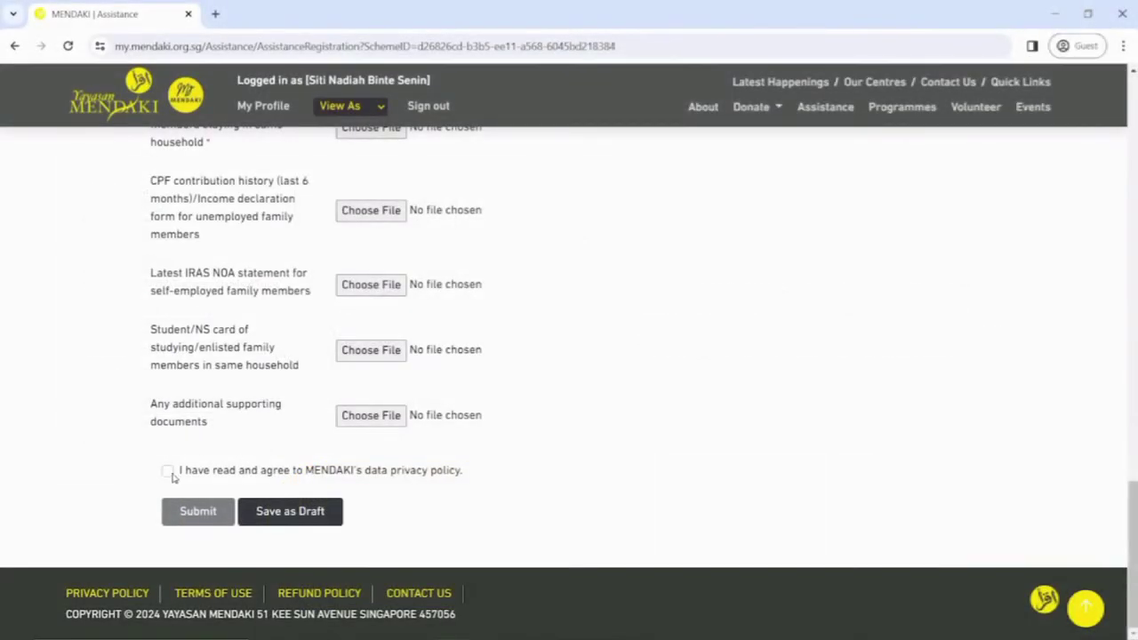
- Accept MENDAKI's data privacy policy and submit the TTFS application
{"action": "left_click", "coordinate": [170, 474]}
{"action": "scroll", "coordinate": [626, 509], "scroll_direction": "down", "scroll_amount": 5}
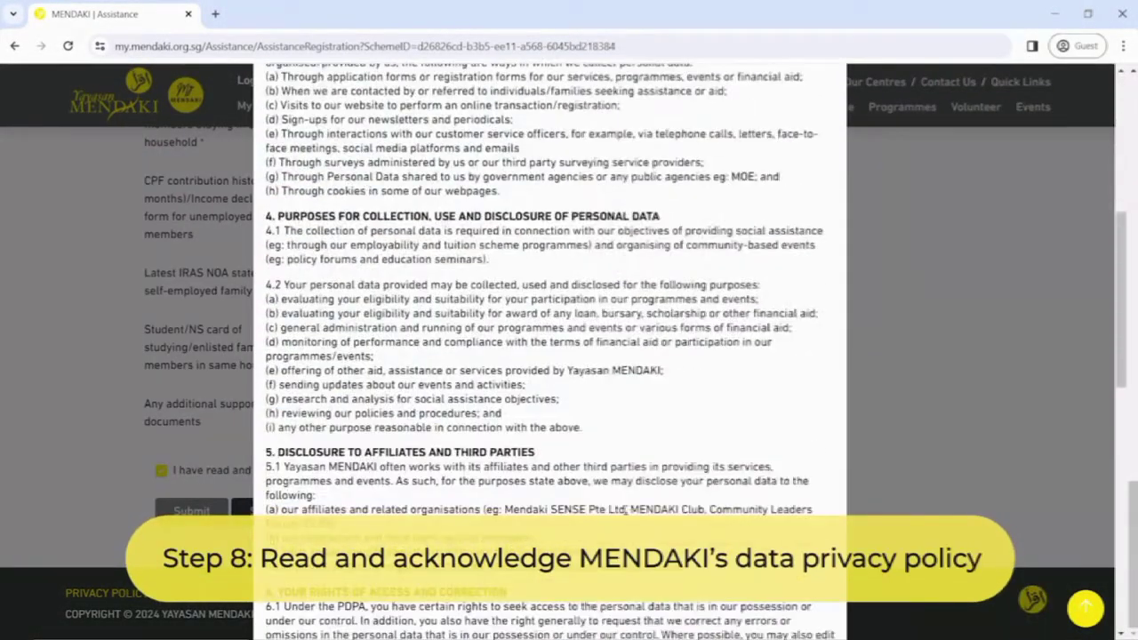
{"action": "scroll", "coordinate": [626, 510], "scroll_direction": "down", "scroll_amount": 10}
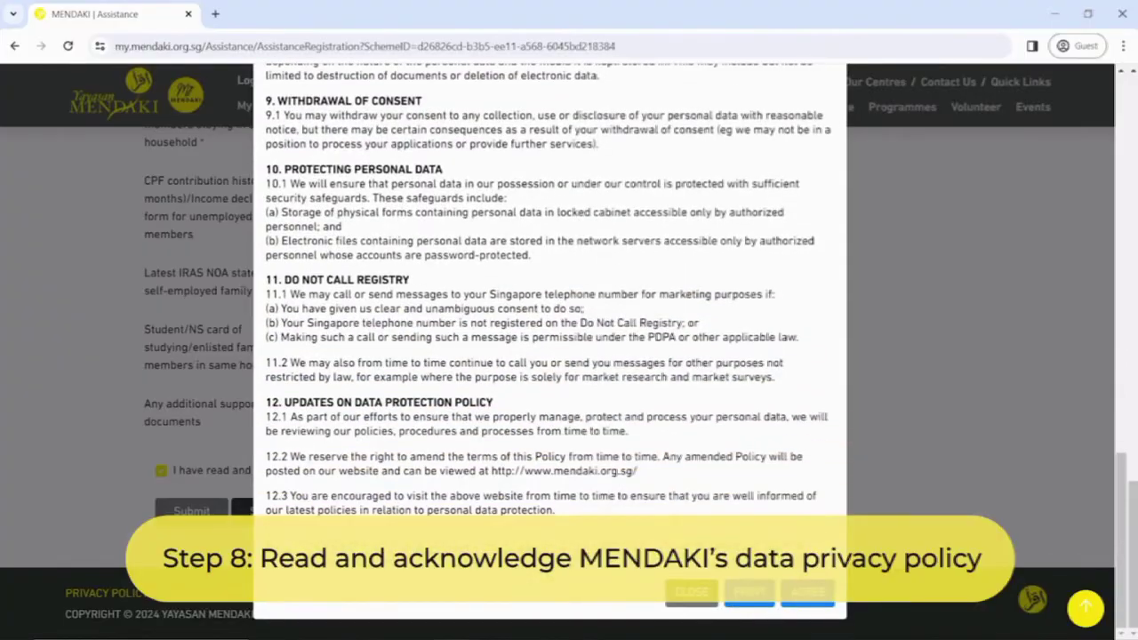
{"action": "left_click", "coordinate": [806, 591]}
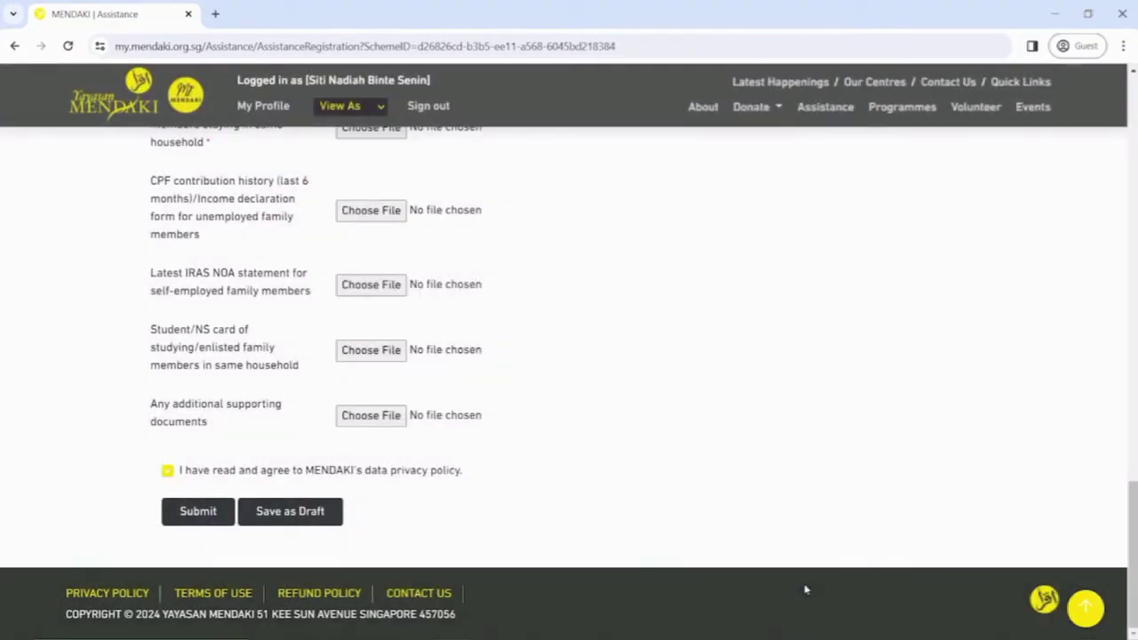
{"action": "left_click", "coordinate": [188, 528]}
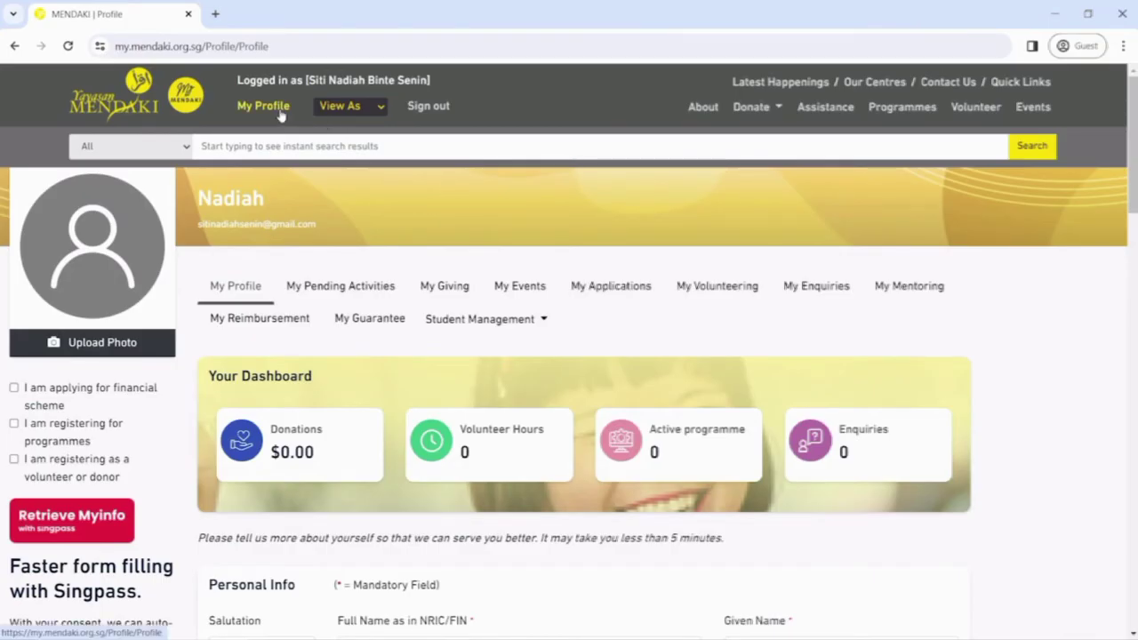
- Open My Applications to find TTFS – Republic Polytechnic listed as Pending Verification
{"action": "left_click", "coordinate": [599, 289]}
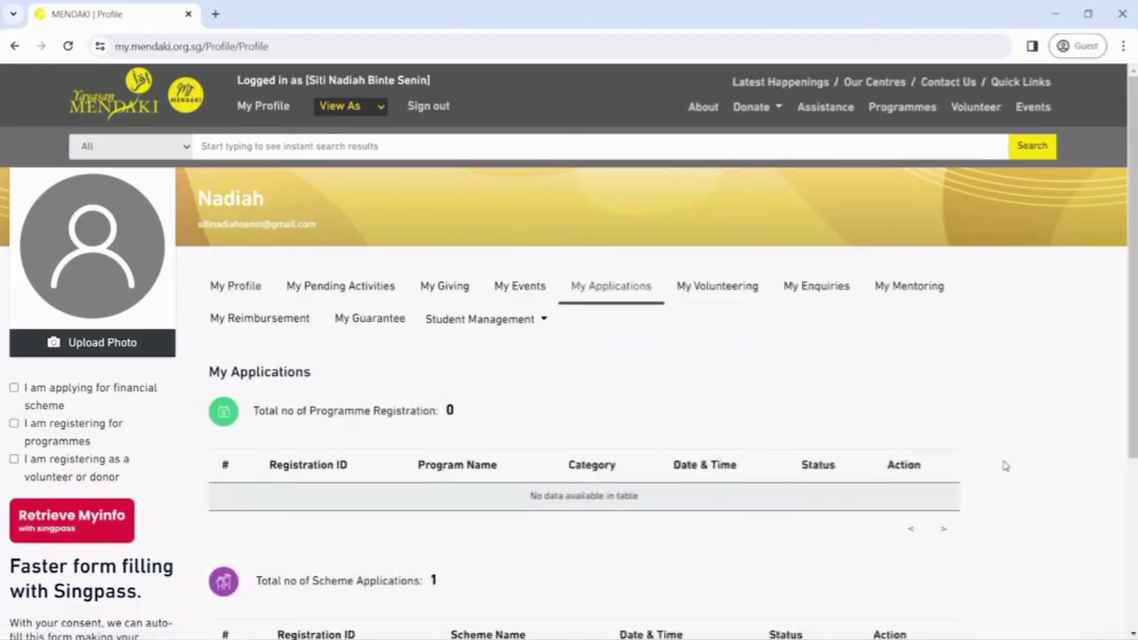
{"action": "scroll", "coordinate": [1005, 466], "scroll_direction": "down", "scroll_amount": 3}
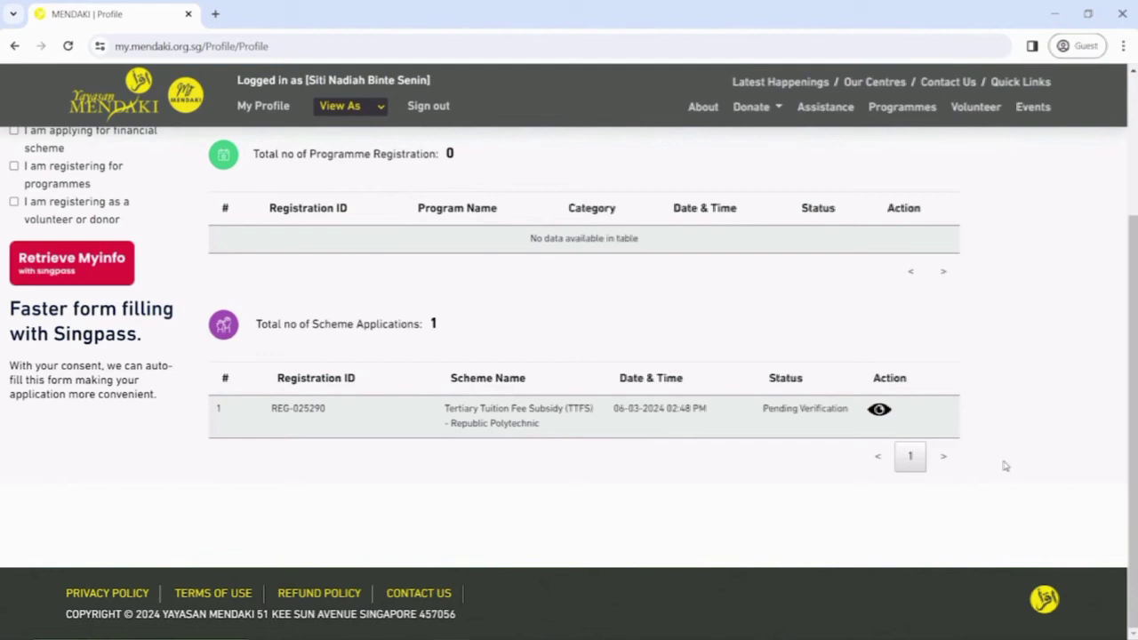